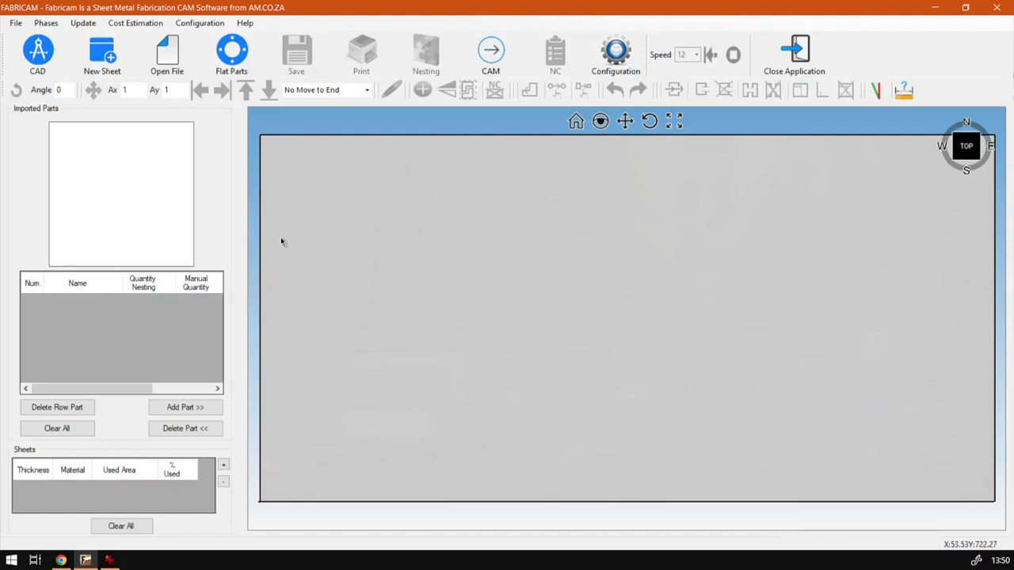
Step: Create flat part P1 with D1 300 mm, D2 150 mm and D3 50 mm, preview it, and return to its dimensions
left_click(232, 67)
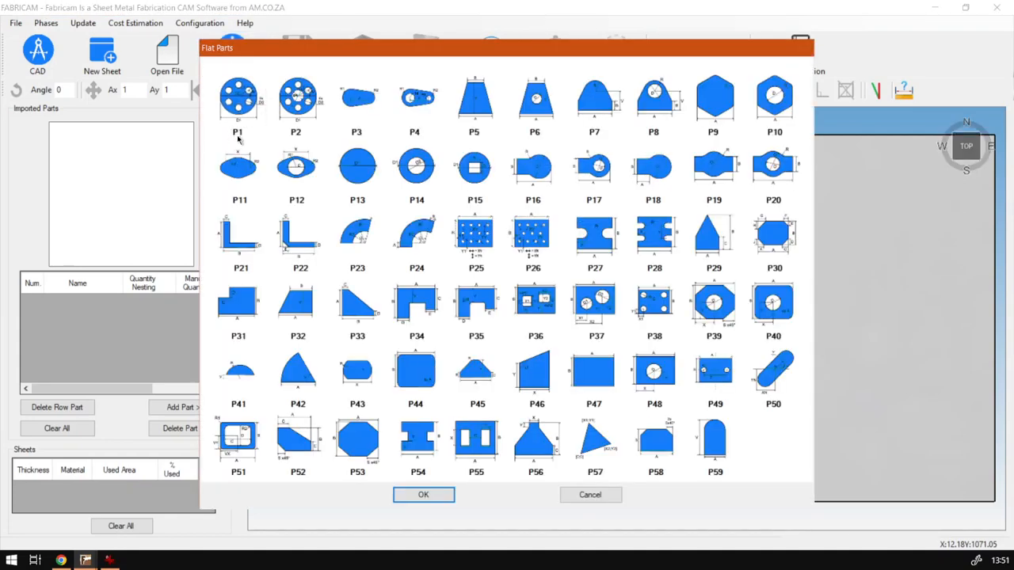
left_click(237, 104)
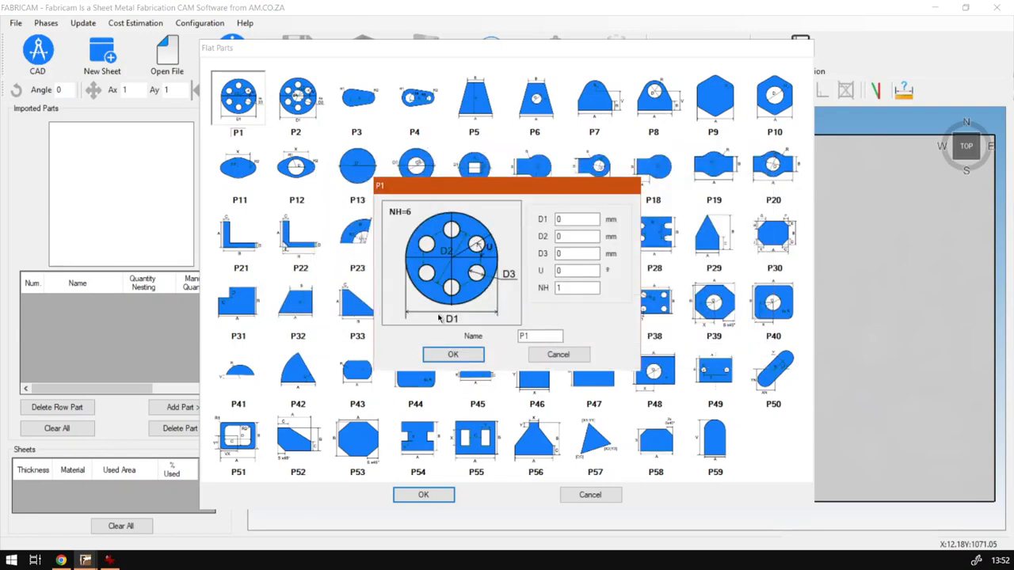
left_click_drag(567, 219, 539, 219)
type("300")
double_click(558, 253)
double_click(570, 236)
type("150")
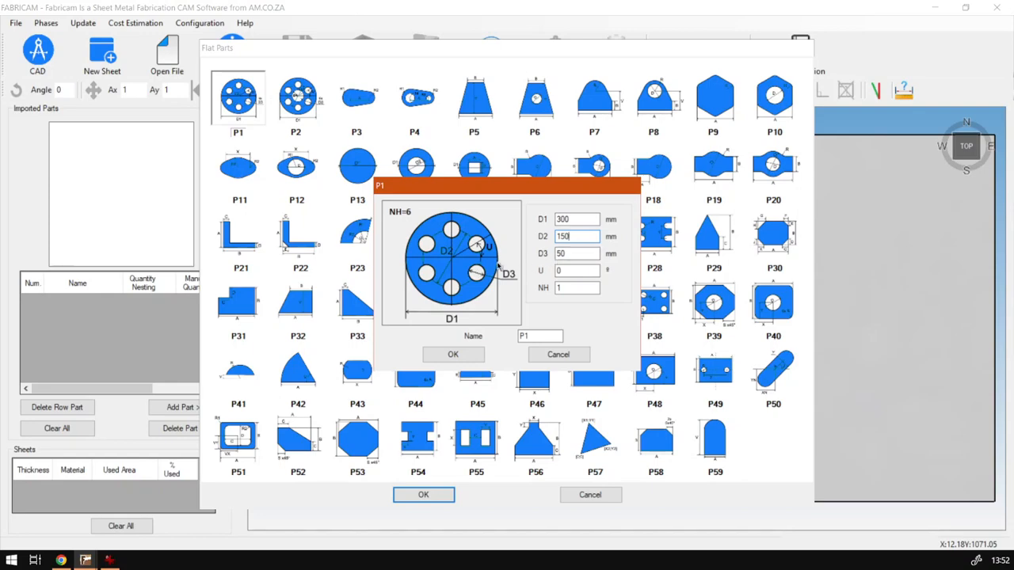
left_click(478, 359)
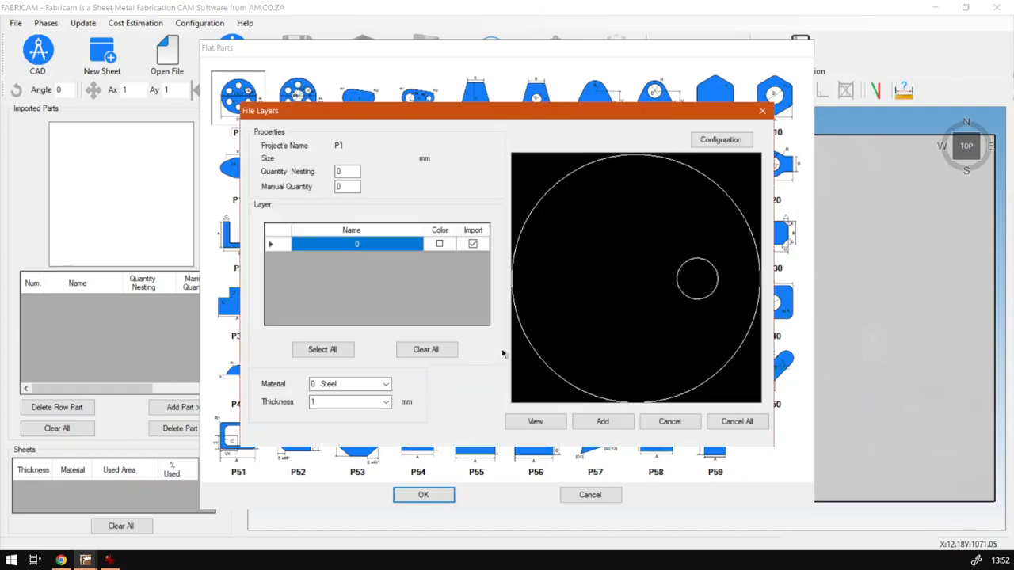
left_click(669, 423)
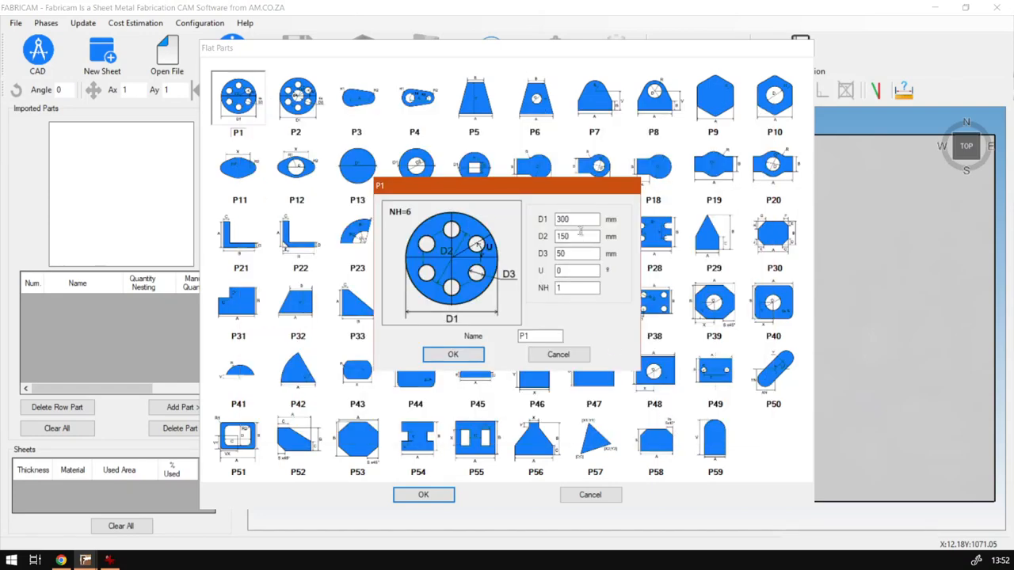
Step: Try a hole-circle diameter D2 of 250 mm, preview part P1, and close the preview
double_click(564, 236)
type("250")
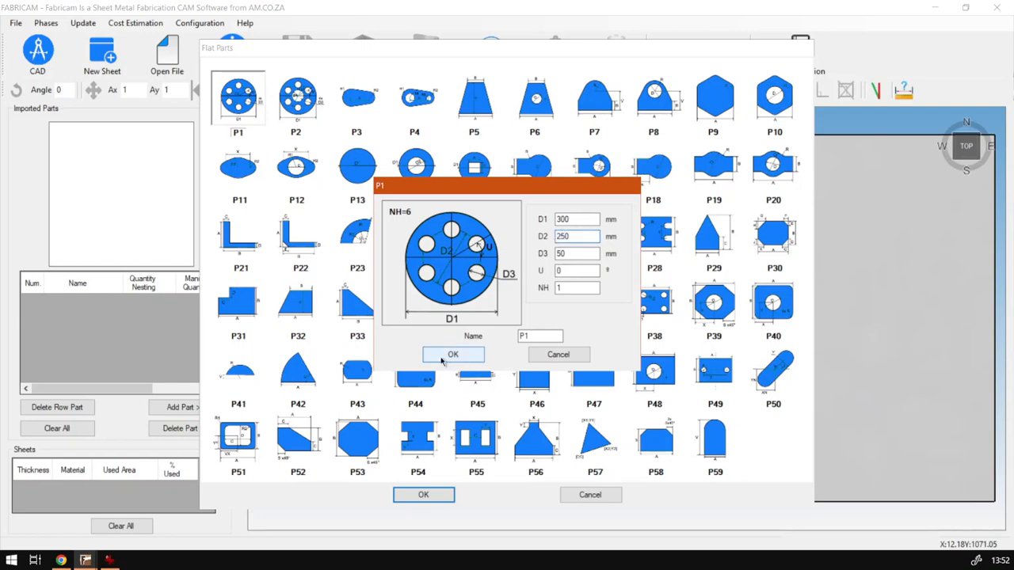
left_click(448, 355)
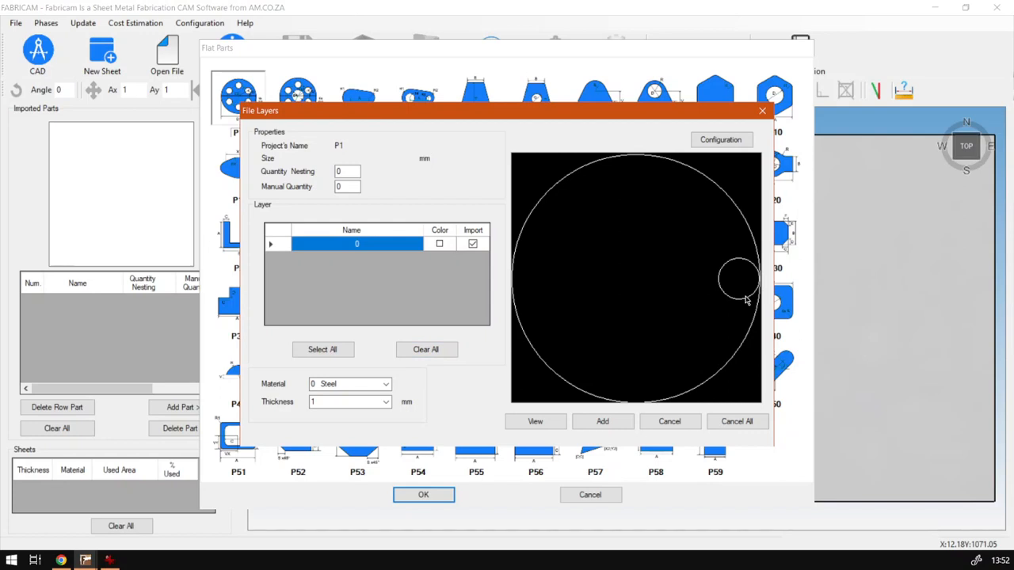
left_click(669, 423)
Step: Set P1's hole-circle diameter D2 to 200 mm, preview the part, and return to its dimensions
left_click(576, 235)
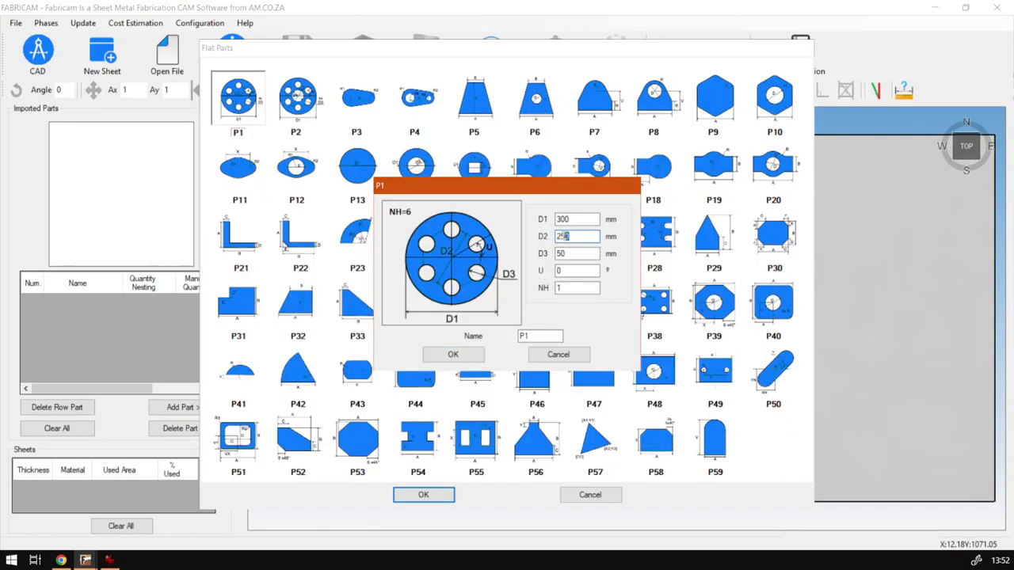
double_click(565, 236)
type("20")
left_click(476, 358)
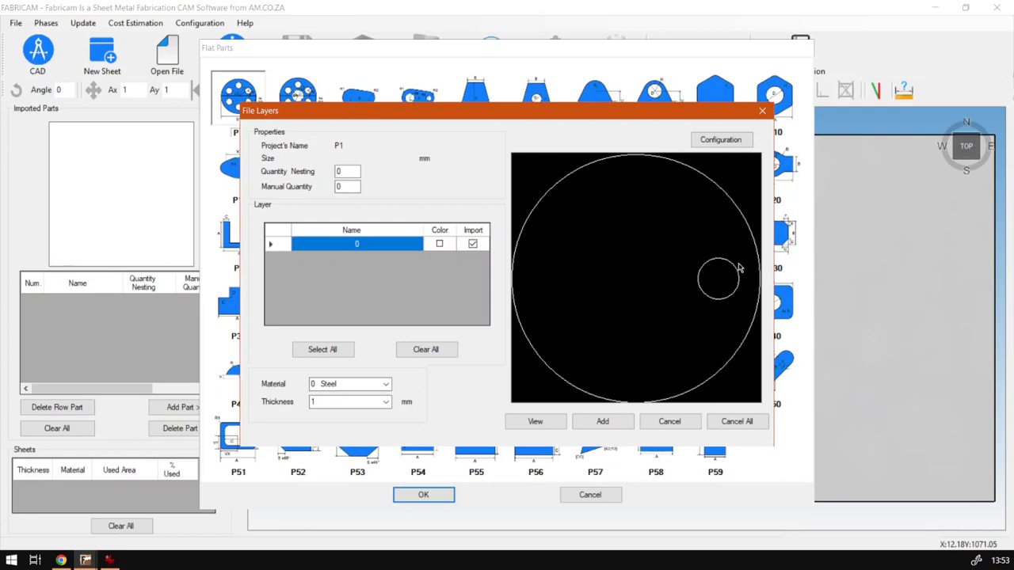
left_click(667, 421)
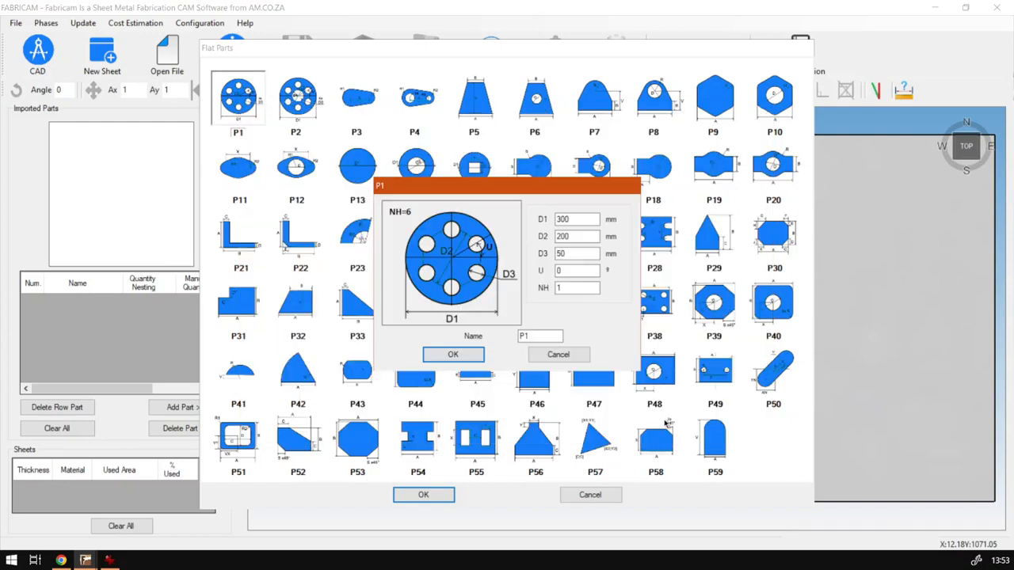
Step: Set P1's number of holes NH to 2, preview the part, and return to its dimensions
double_click(573, 288)
left_click(479, 357)
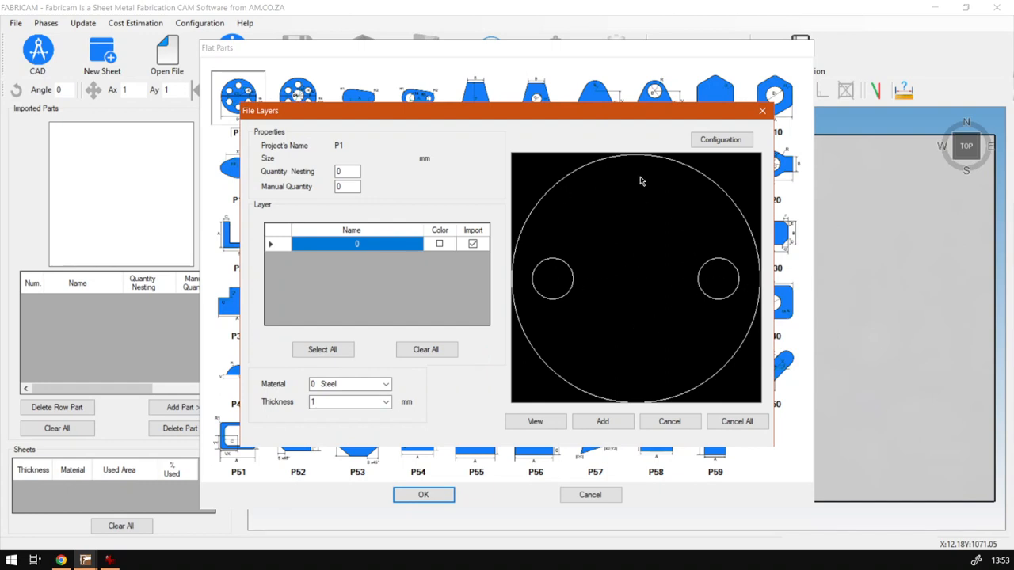
left_click(669, 421)
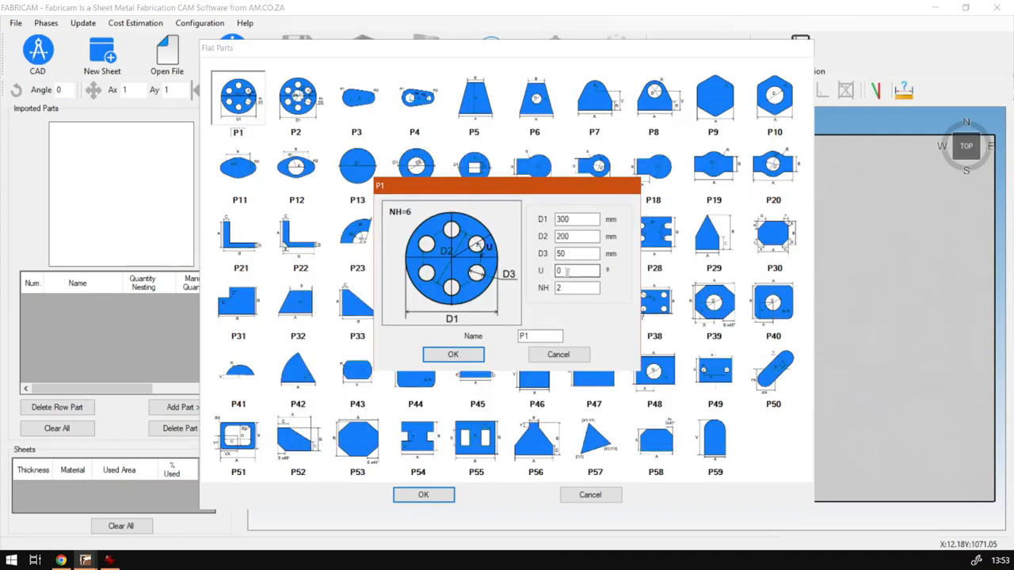
Step: Set P1's hole angle U to 45 degrees, preview the rotated holes, and return to its dimensions
double_click(556, 270)
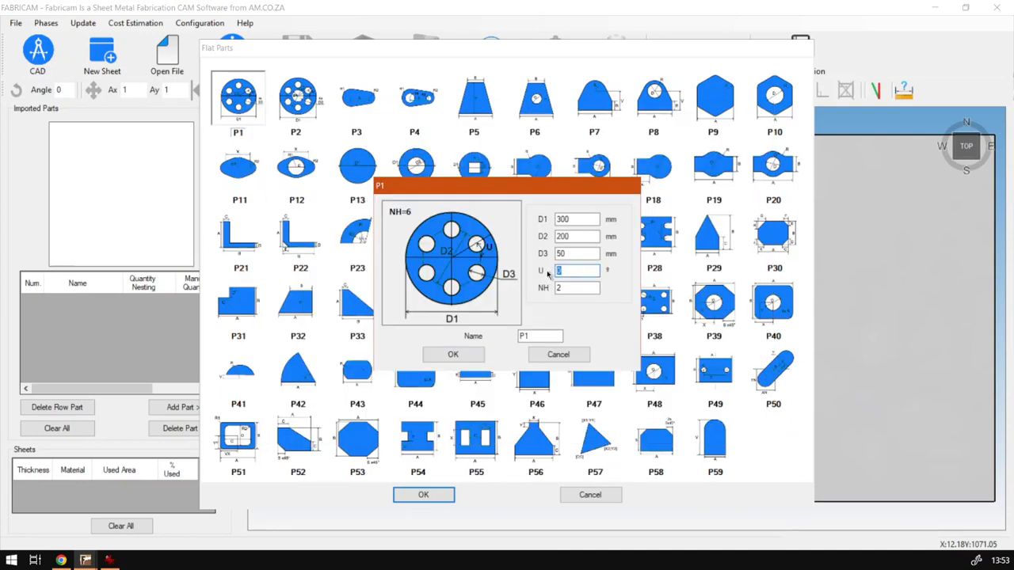
type("40")
left_click(476, 358)
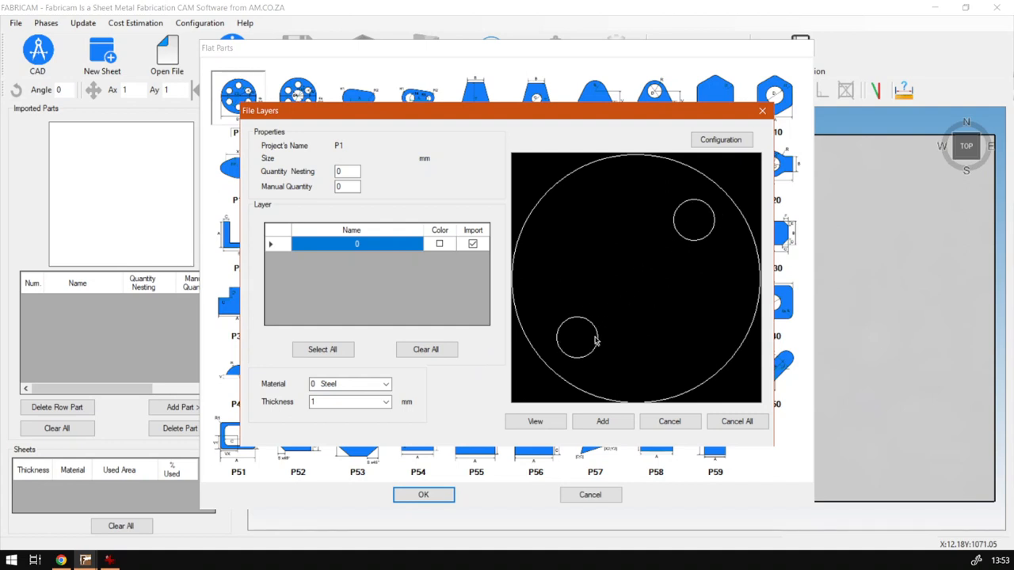
left_click(670, 422)
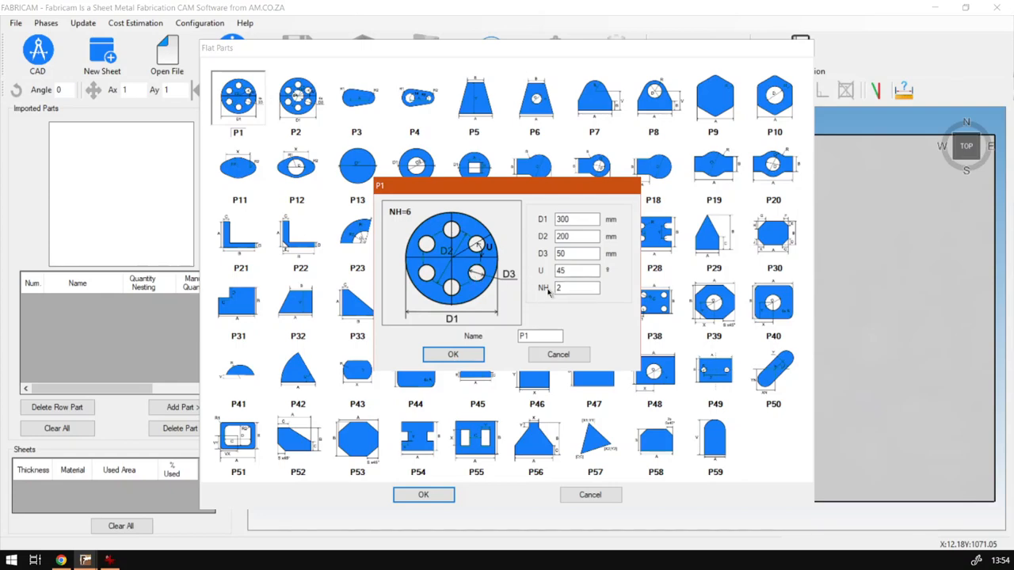
Step: Import part P1 with a manual quantity of 1 and place it in the sheet's upper-left corner
left_click(562, 270)
left_click(457, 358)
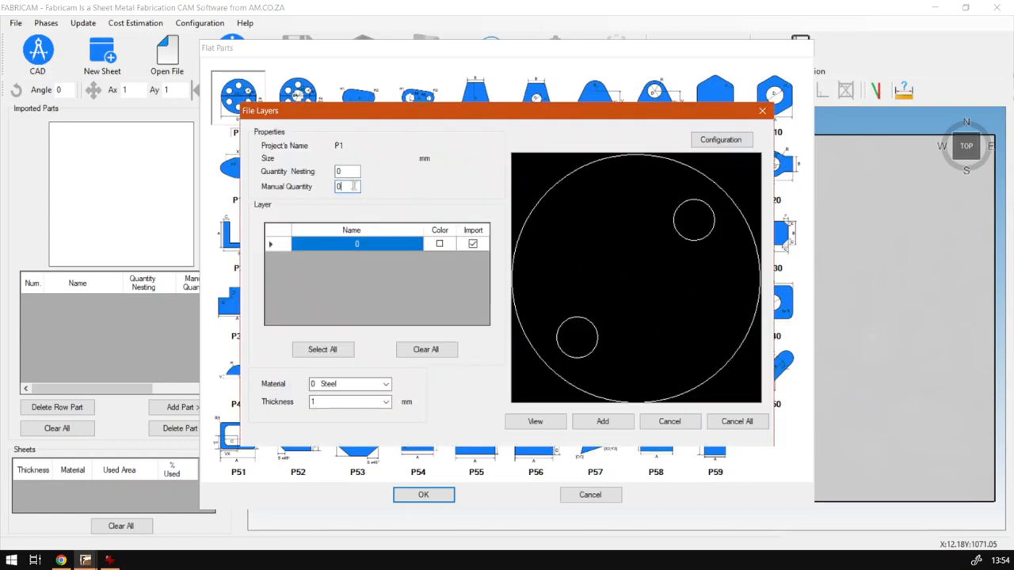
left_click(602, 422)
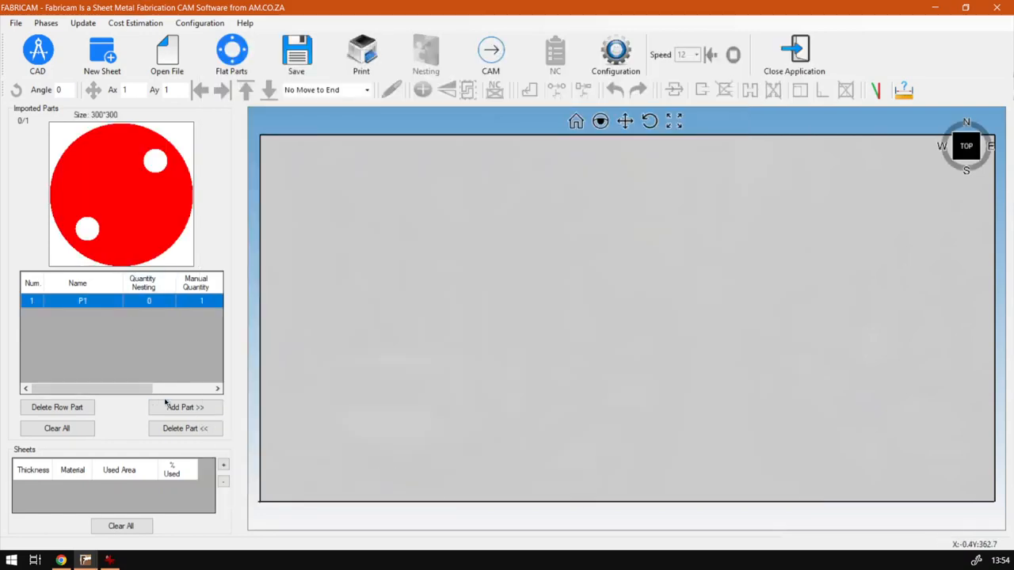
left_click(178, 407)
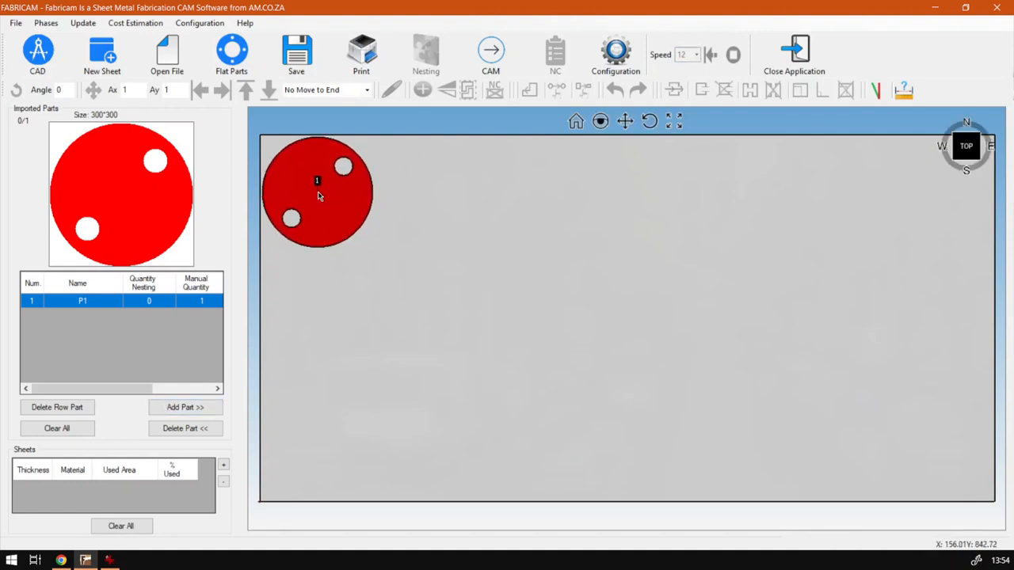
left_click(320, 190)
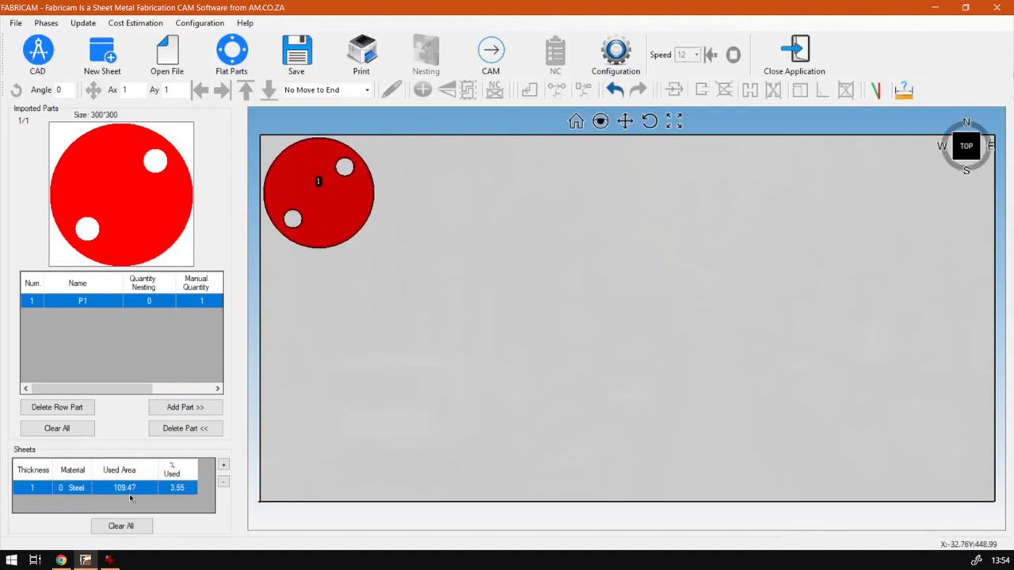
Step: Switch to the Chrome browser to view the softwaretraining.co.za home page
left_click(63, 560)
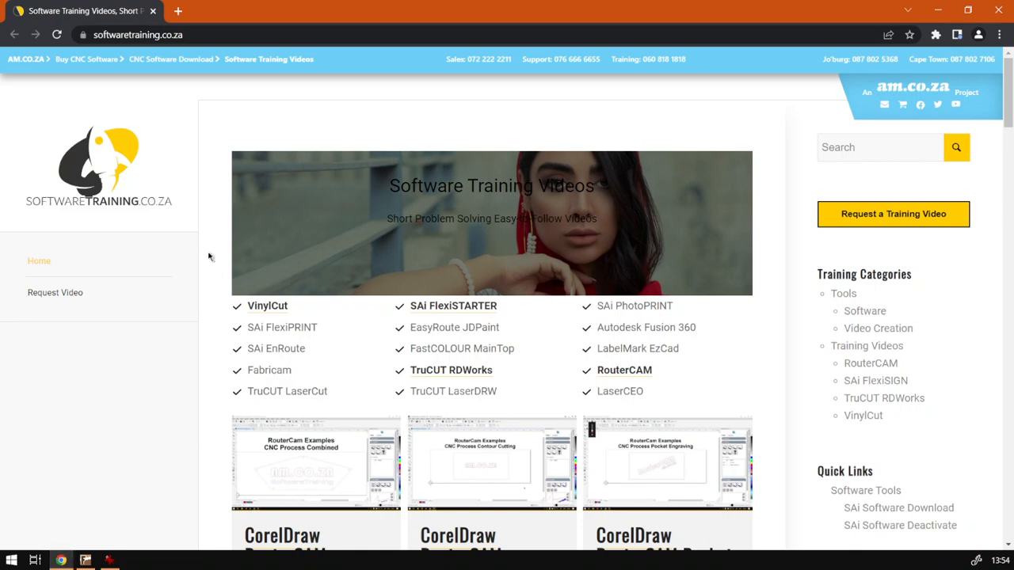